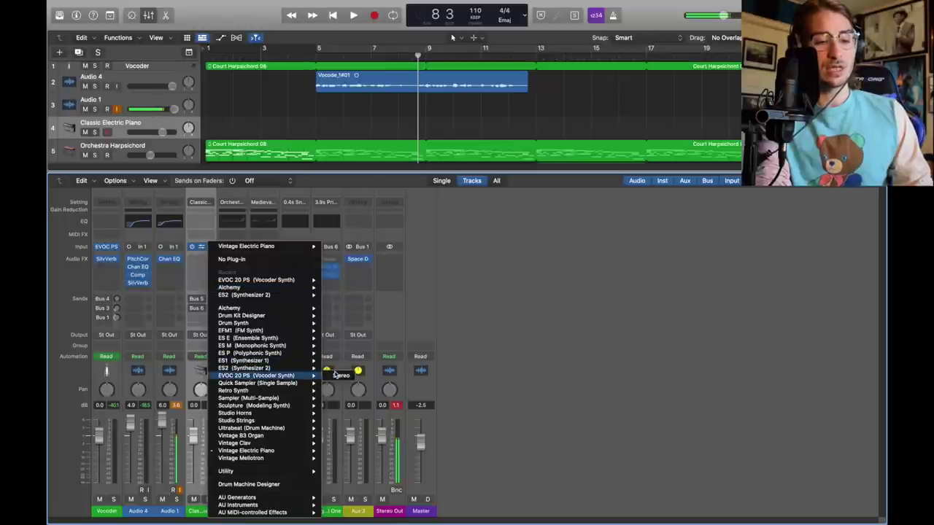
# Load the stereo EVOC 20 PS vocoder synth on the Classic Electric Piano track with the Clear Voice Vocoder preset.
pyautogui.click(337, 375)
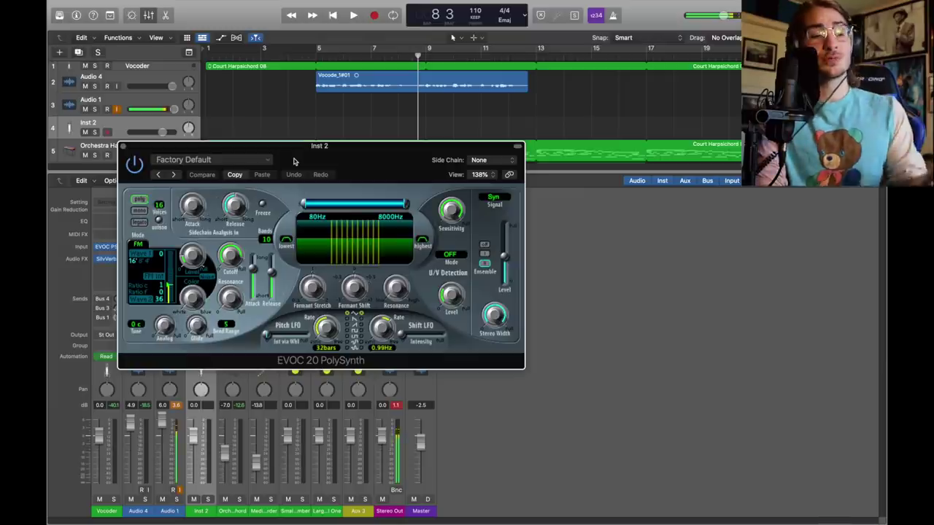
pyautogui.click(241, 160)
pyautogui.moveTo(237, 361)
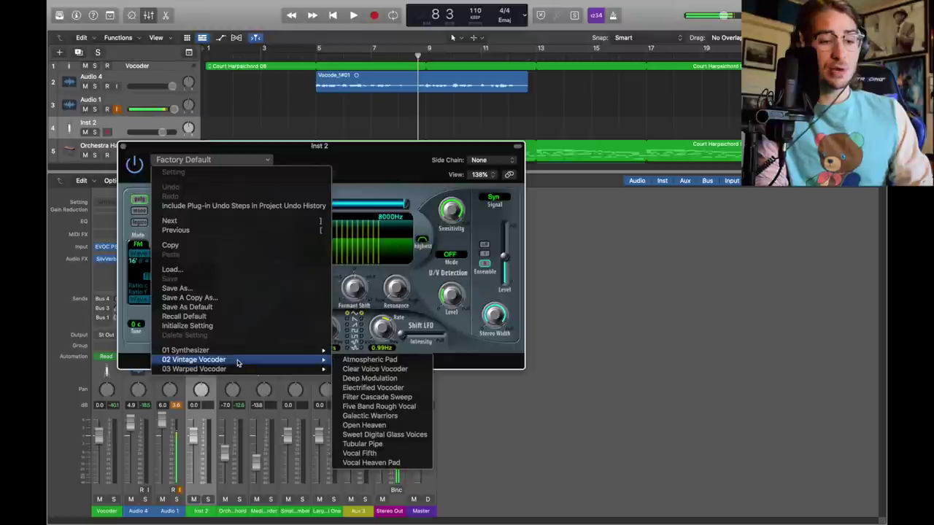
pyautogui.click(374, 369)
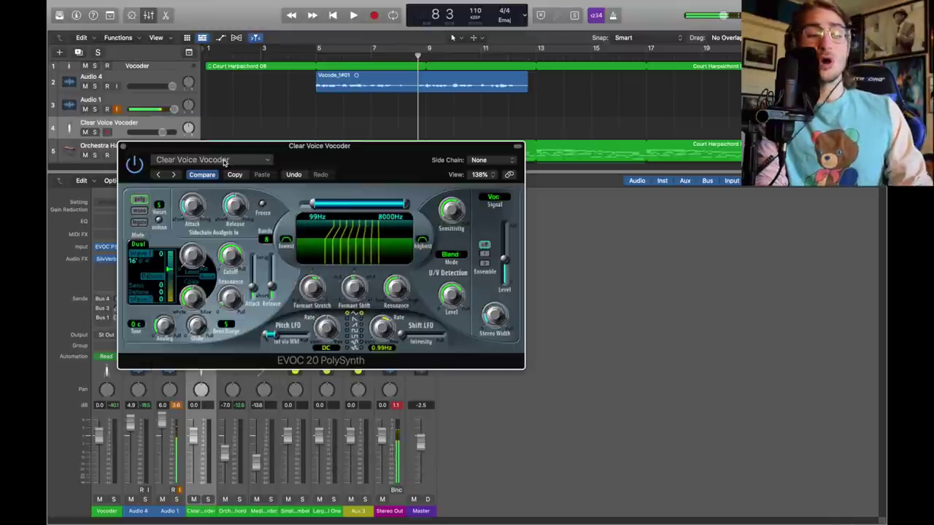
# Set the vocoder synth's side chain source to Audio 1.
pyautogui.moveTo(424, 164); pyautogui.dragTo(400, 225)
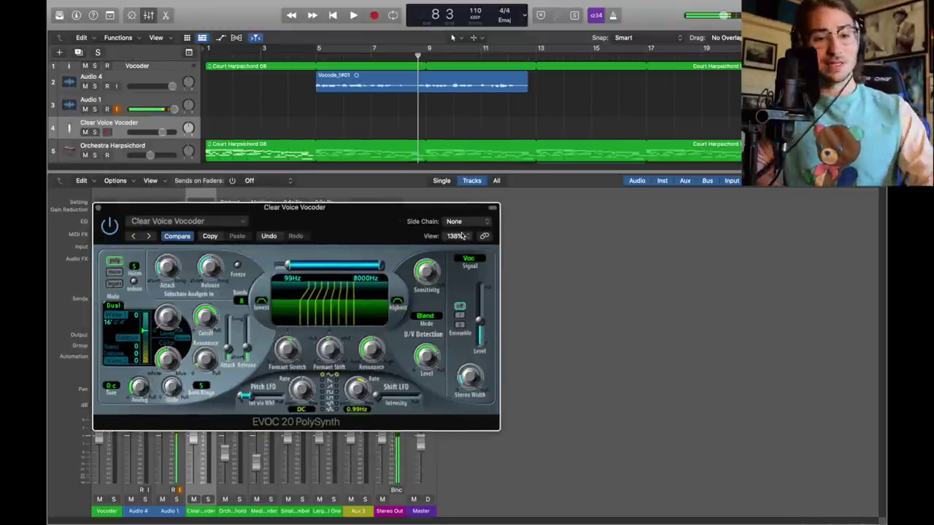
pyautogui.click(459, 223)
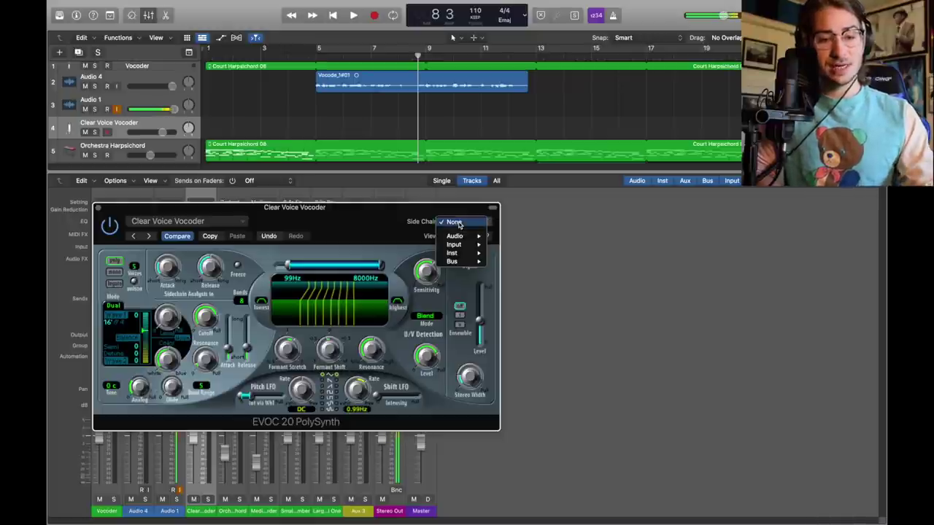
pyautogui.moveTo(467, 237)
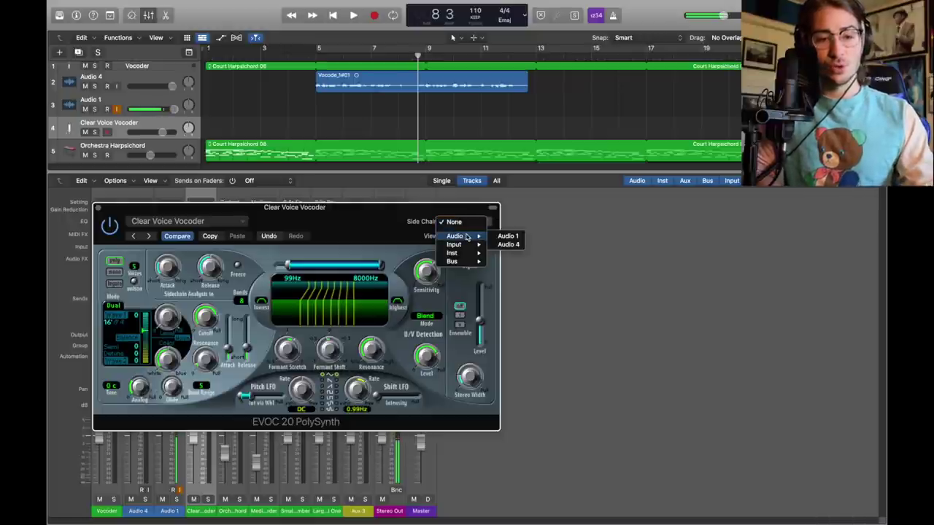
pyautogui.click(507, 237)
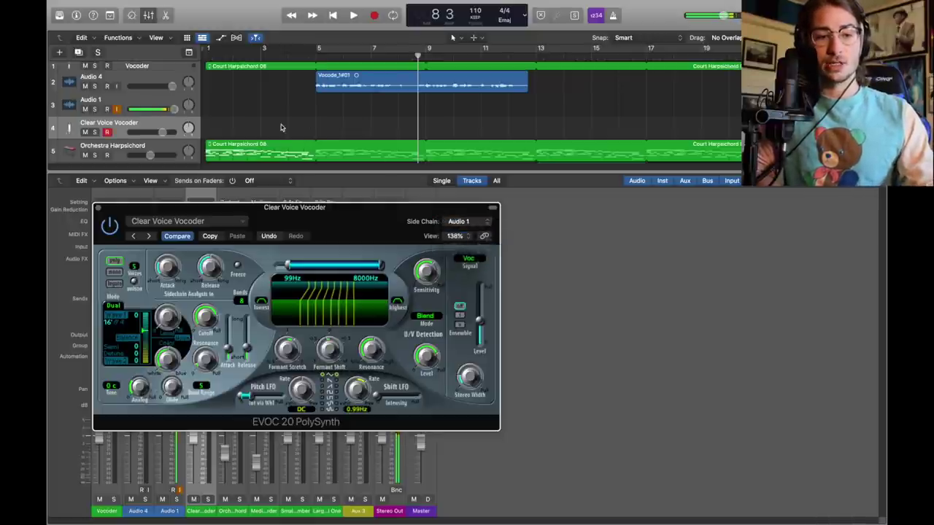
# Select the Audio 1 track, check the vocoder's Signal options and close the plug-in window.
pyautogui.click(147, 107)
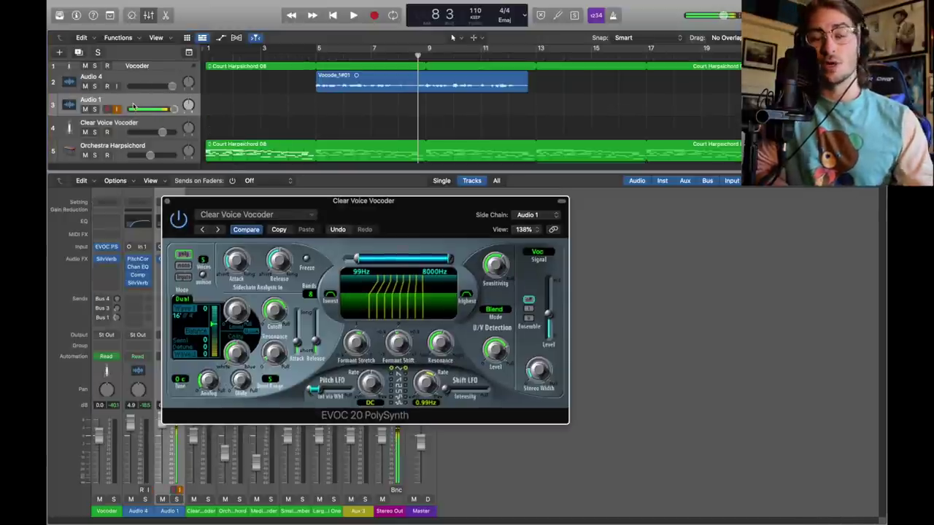
pyautogui.click(539, 251)
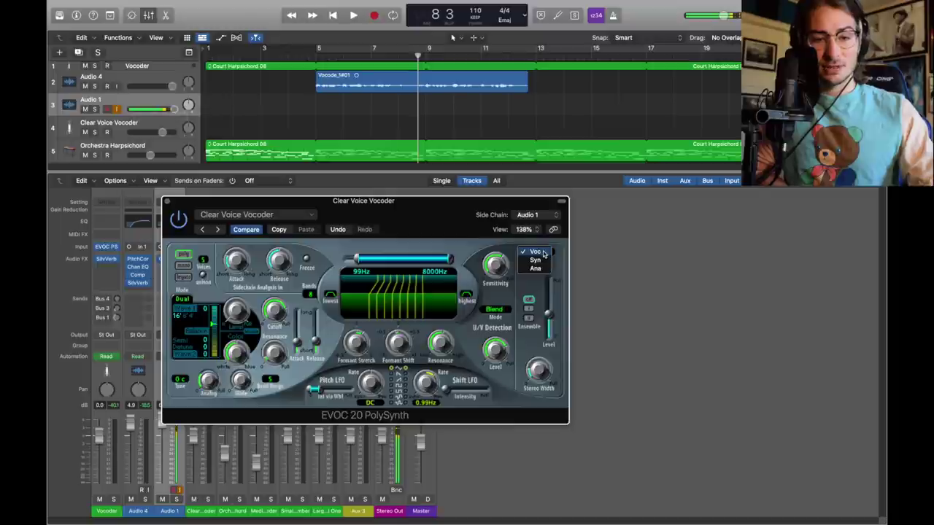
pyautogui.click(483, 245)
pyautogui.click(167, 202)
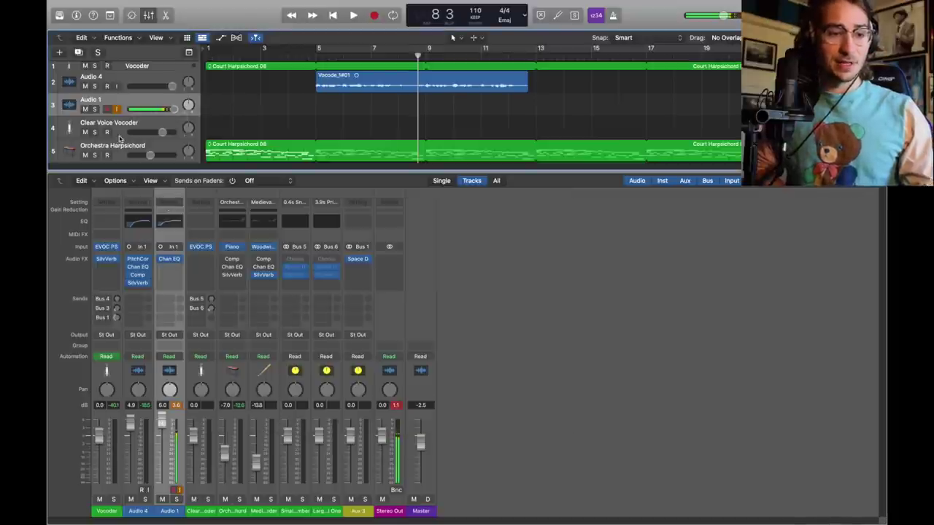
# Enlarge the track area above the mixer and select the Court Harpsichord 08 region on the Orchestra Harpsichord track.
pyautogui.click(196, 263)
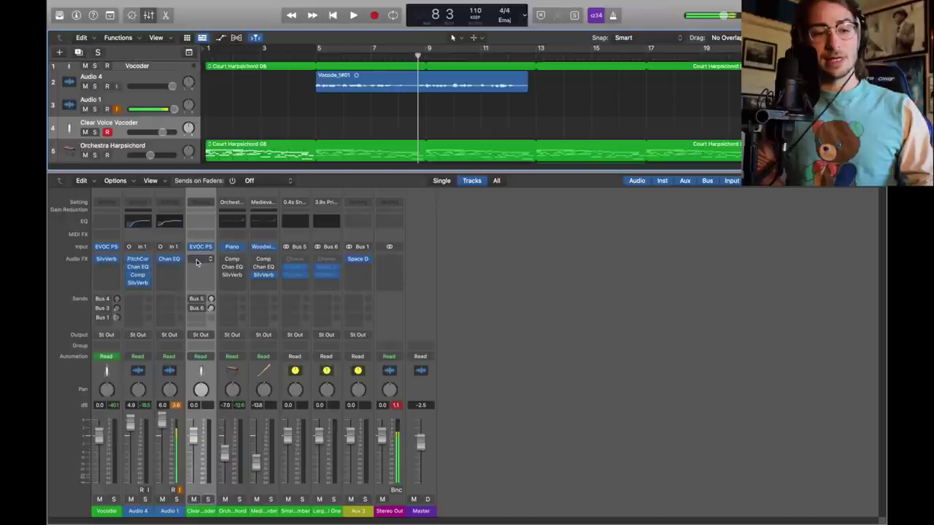
pyautogui.moveTo(251, 173); pyautogui.dragTo(248, 273)
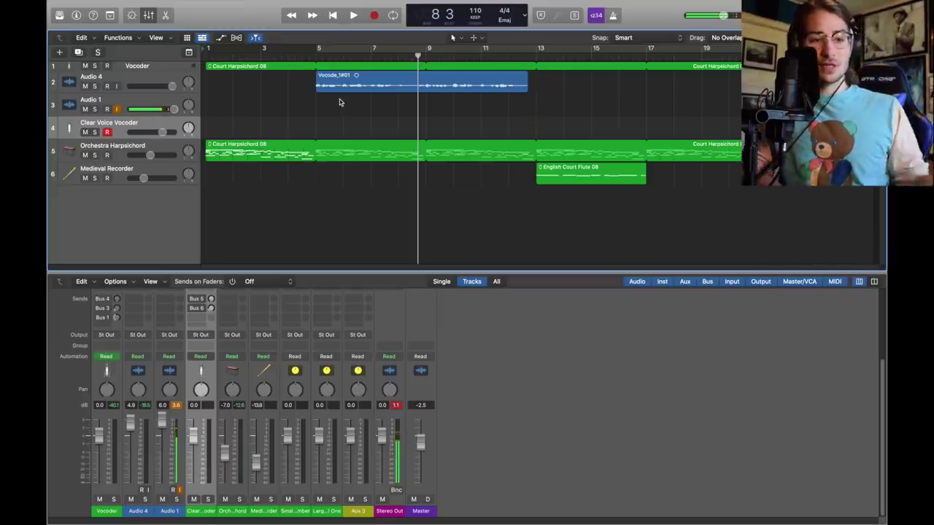
pyautogui.click(243, 156)
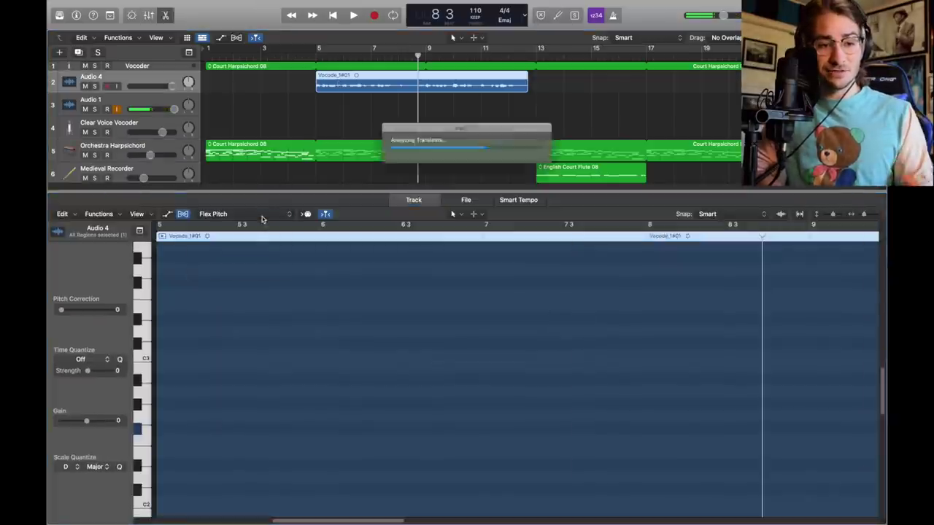
# Select all Flex Pitch notes of the Audio 4 vocal region and create a MIDI track from the Flex Pitch data.
pyautogui.scroll(-3, 294, 276)
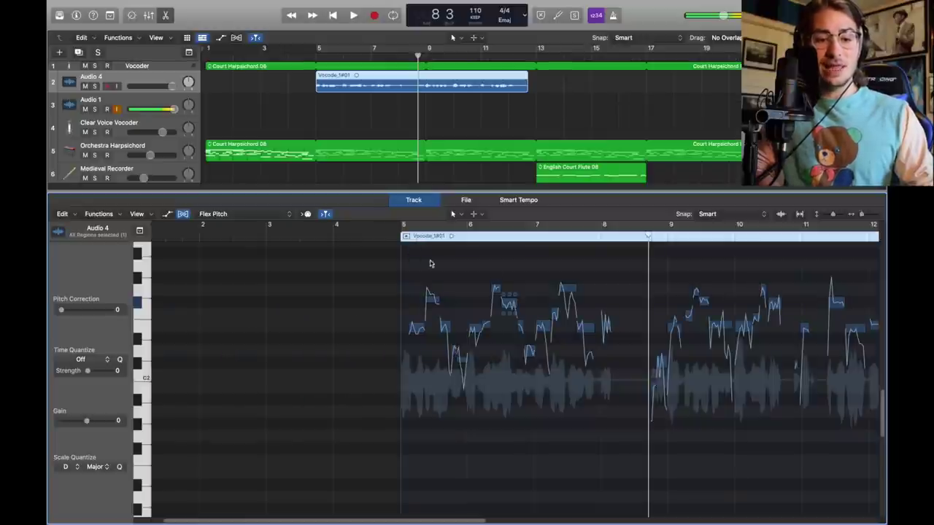
pyautogui.moveTo(410, 256); pyautogui.dragTo(882, 433)
pyautogui.click(62, 214)
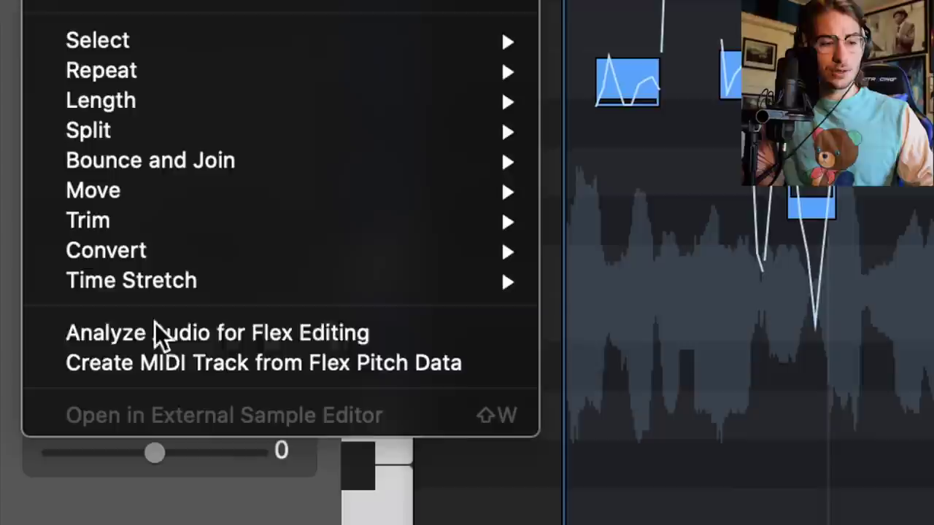
pyautogui.click(95, 405)
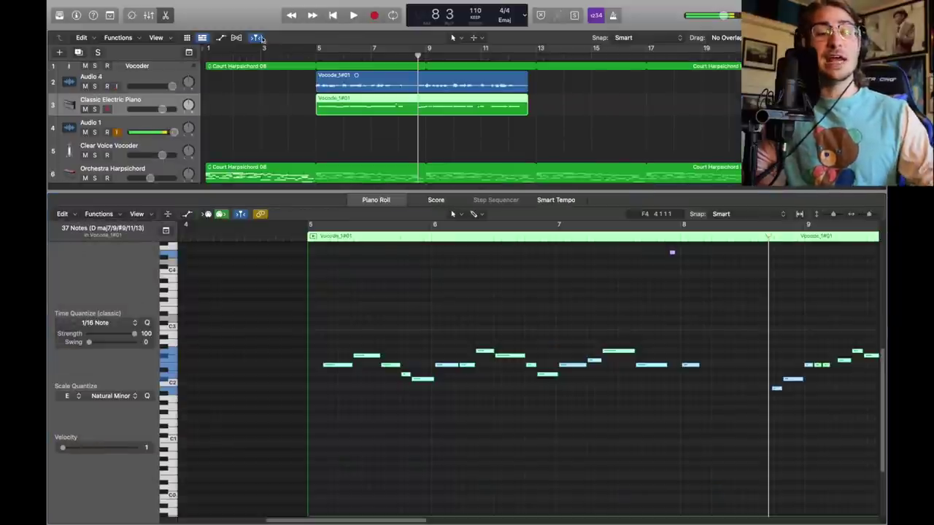
# Play the new MIDI region from bar 5 with Audio 4 muted and raise the Classic Electric Piano track's volume to 6.0 dB.
pyautogui.click(85, 86)
pyautogui.click(319, 52)
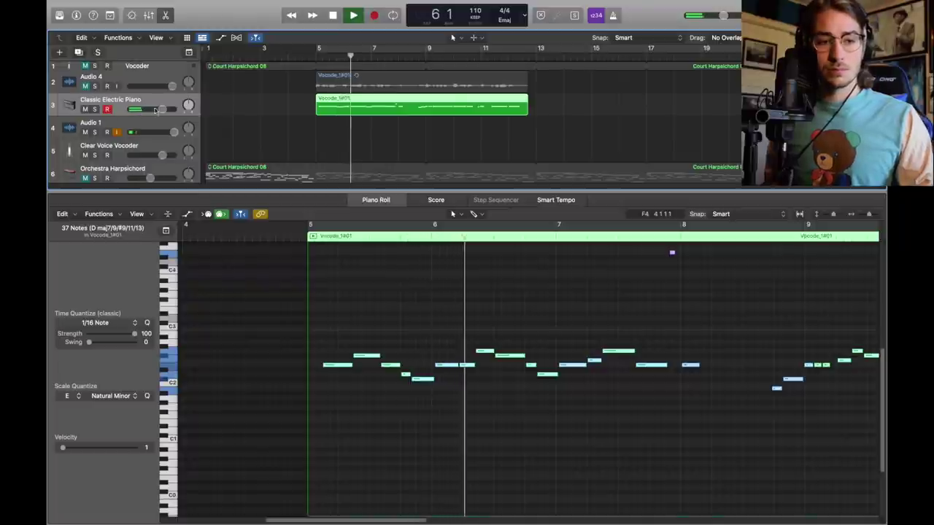
pyautogui.moveTo(162, 109); pyautogui.dragTo(279, 103)
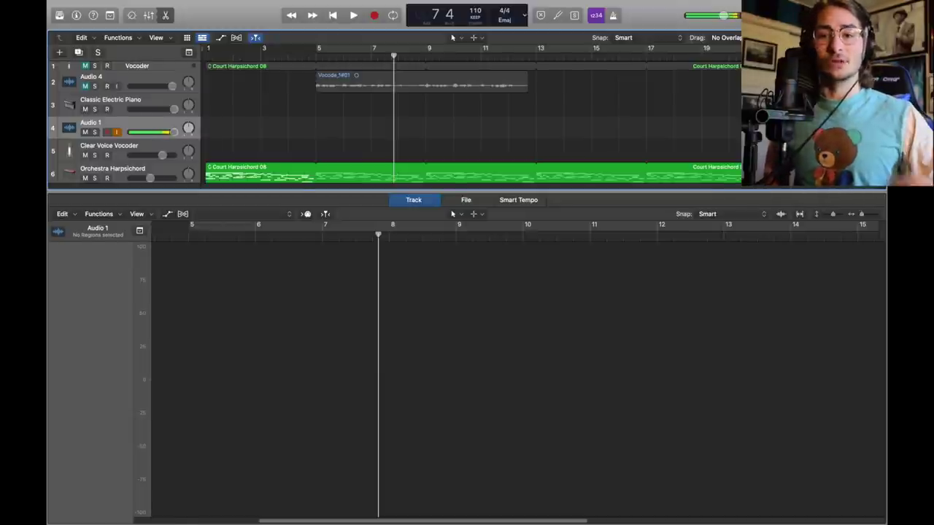
# Open the loop library and audition the Court Harpsichord 08 loop.
pyautogui.press('o')
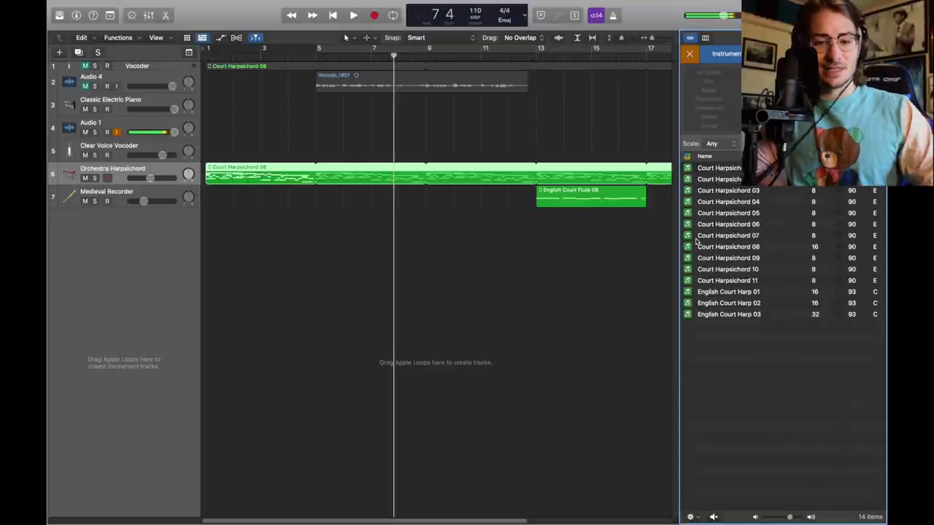
pyautogui.click(709, 248)
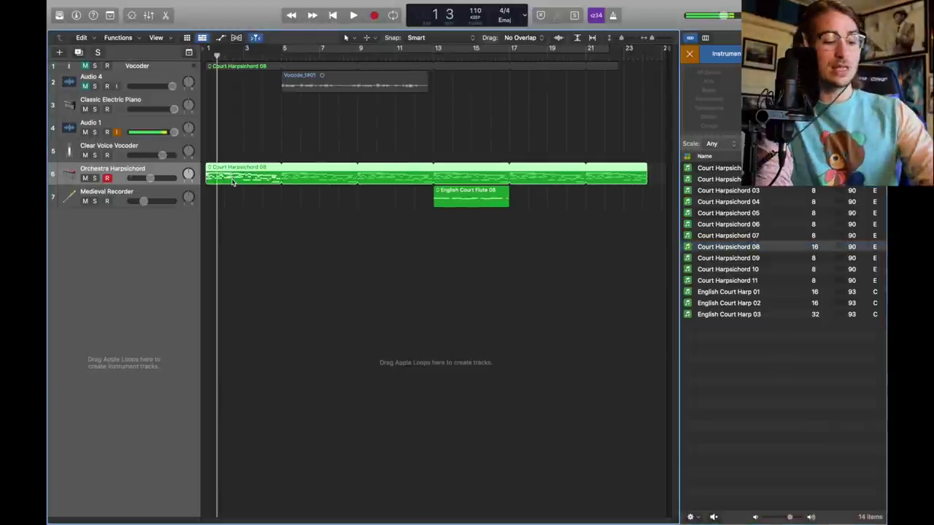
# Copy the Court Harpsichord 08 region from the Orchestra Harpsichord track onto the Clear Voice Vocoder track and play it back.
pyautogui.moveTo(232, 183); pyautogui.dragTo(232, 158)
pyautogui.press('space')
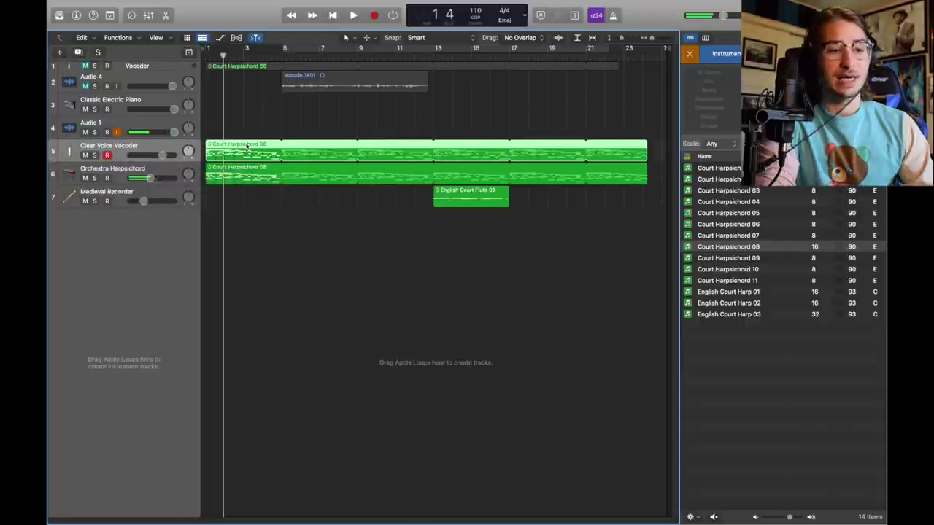
pyautogui.hotkey('ctrl', 's')
pyautogui.hotkey('ctrl', 's')
pyautogui.press('space')
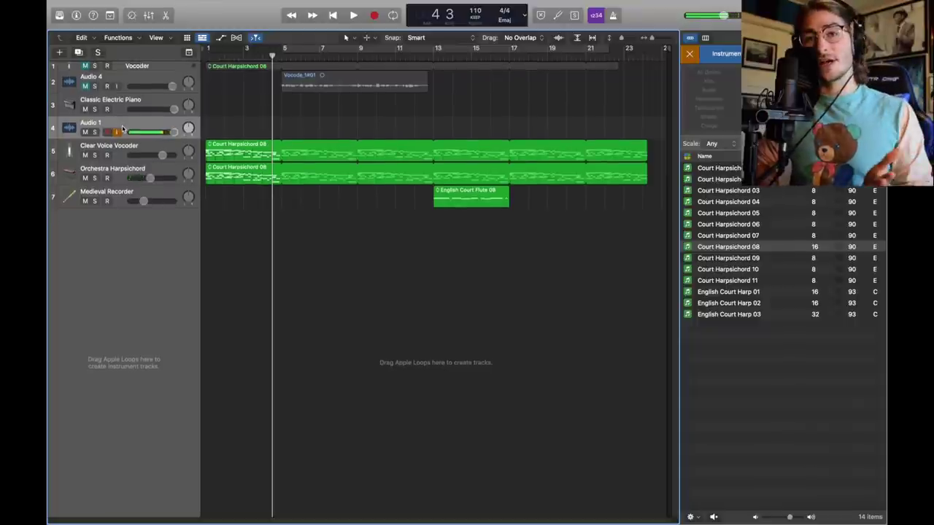
pyautogui.press('.')
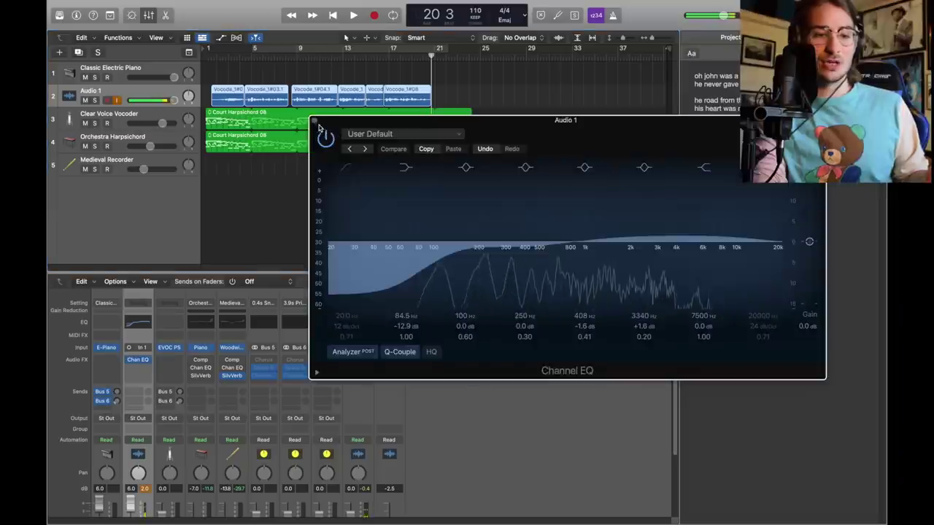
# Close the Channel EQ window and insert Pitch Correction ahead of the Channel EQ on the Audio 1 track.
pyautogui.click(317, 124)
pyautogui.click(138, 367)
pyautogui.moveTo(271, 474)
pyautogui.click(305, 480)
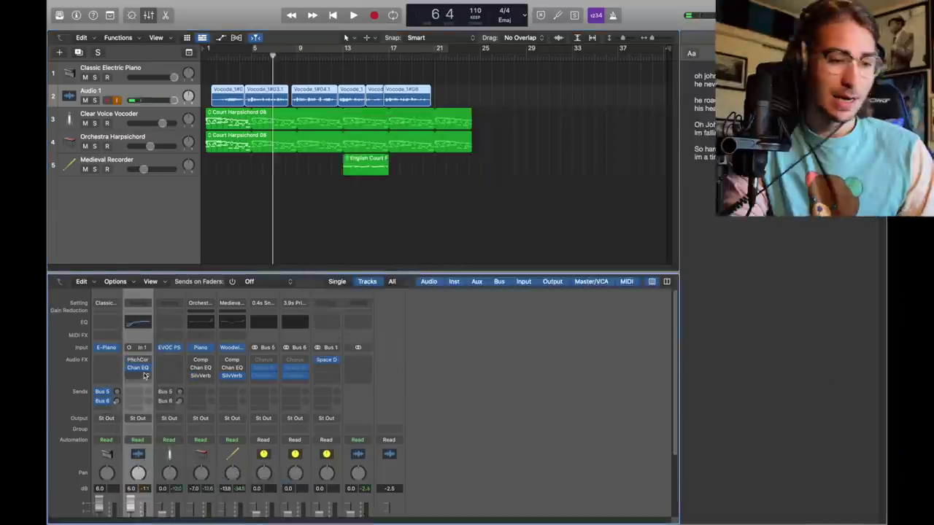
# Insert a Compressor after the Channel EQ on the Audio 1 track.
pyautogui.click(138, 368)
pyautogui.scroll(-3, 176, 425)
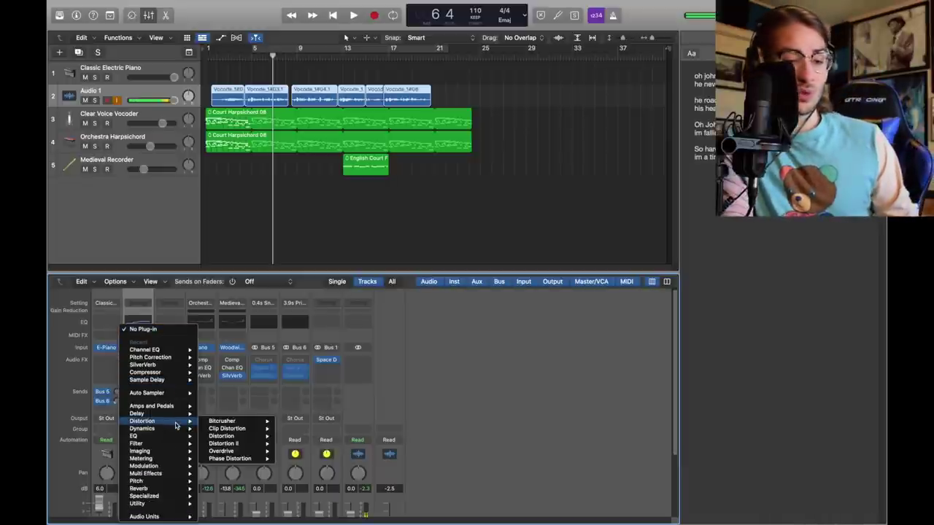
pyautogui.moveTo(174, 428)
pyautogui.click(222, 436)
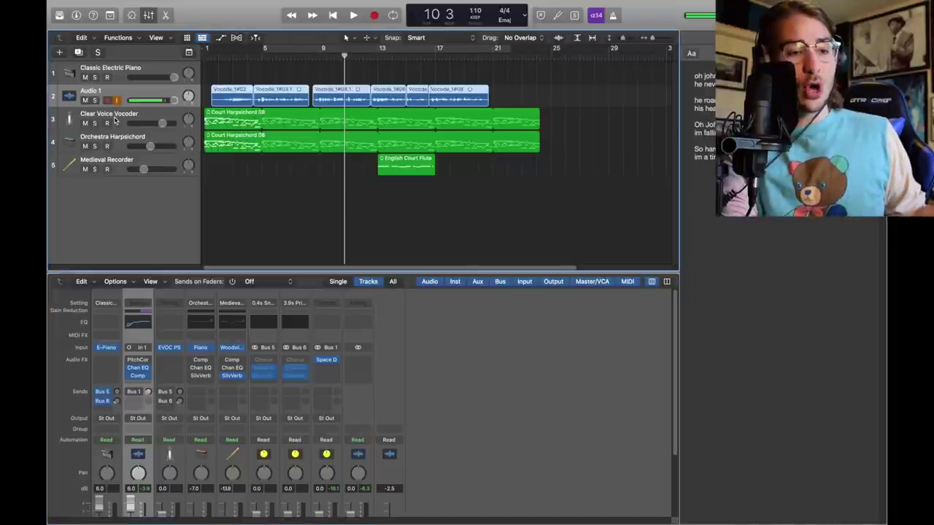
# Open the EVOC 20 PS on the Clear Voice Vocoder track and check its side chain source options.
pyautogui.click(115, 121)
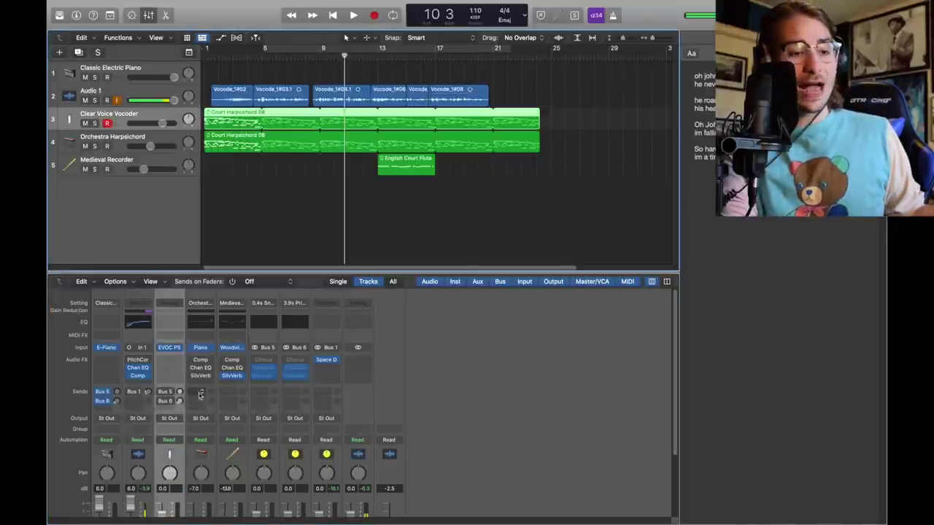
pyautogui.click(169, 347)
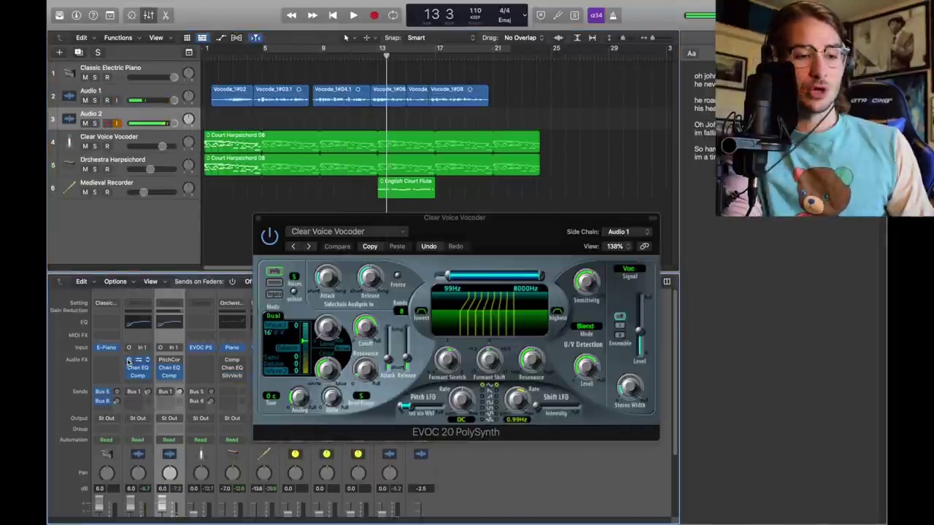
pyautogui.click(621, 231)
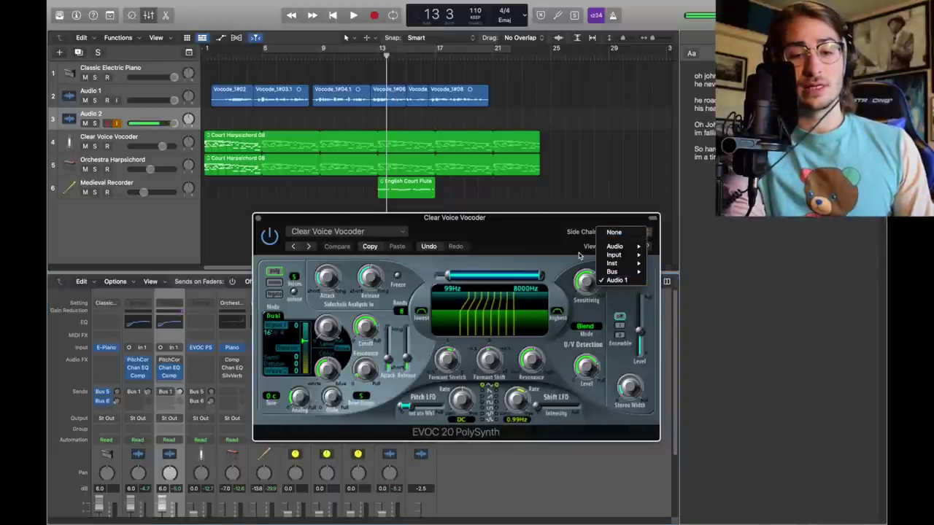
pyautogui.click(535, 241)
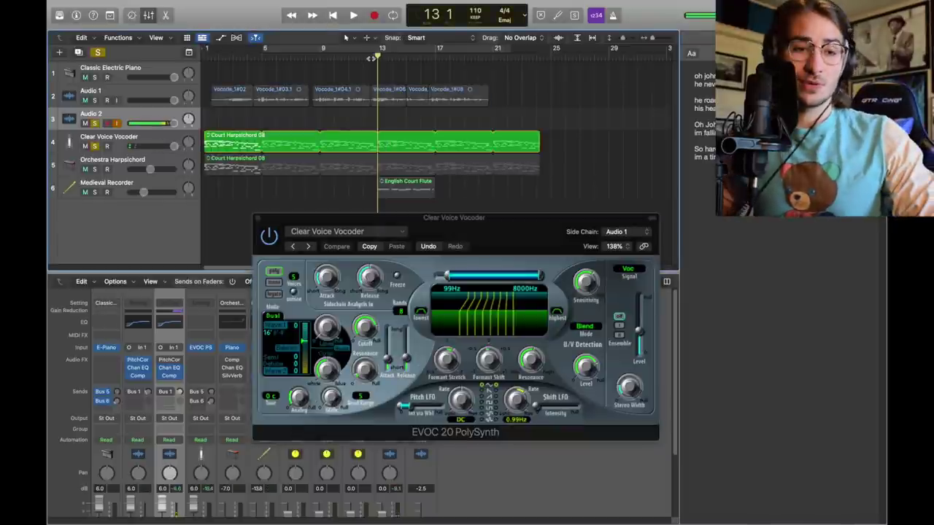
# Play the project from bar 12 and raise the vocoder synth's output Level slightly.
pyautogui.click(362, 57)
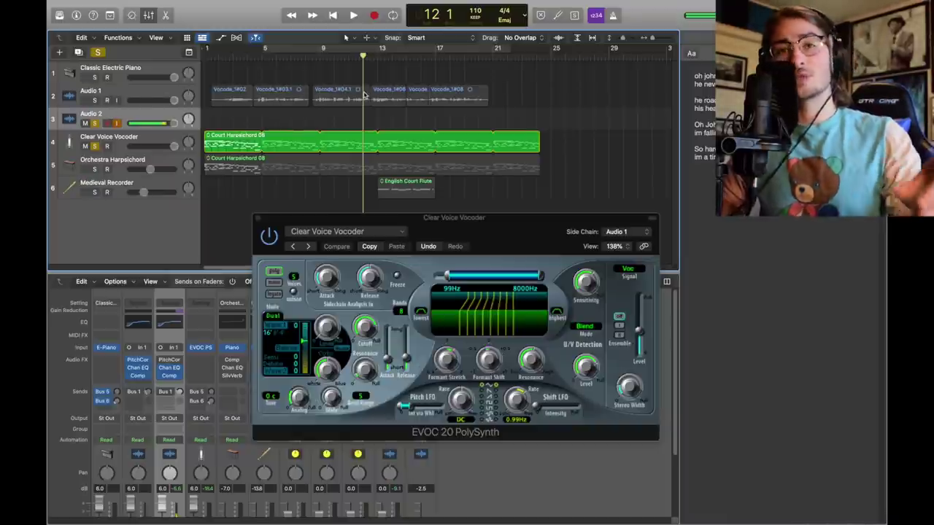
pyautogui.press('space')
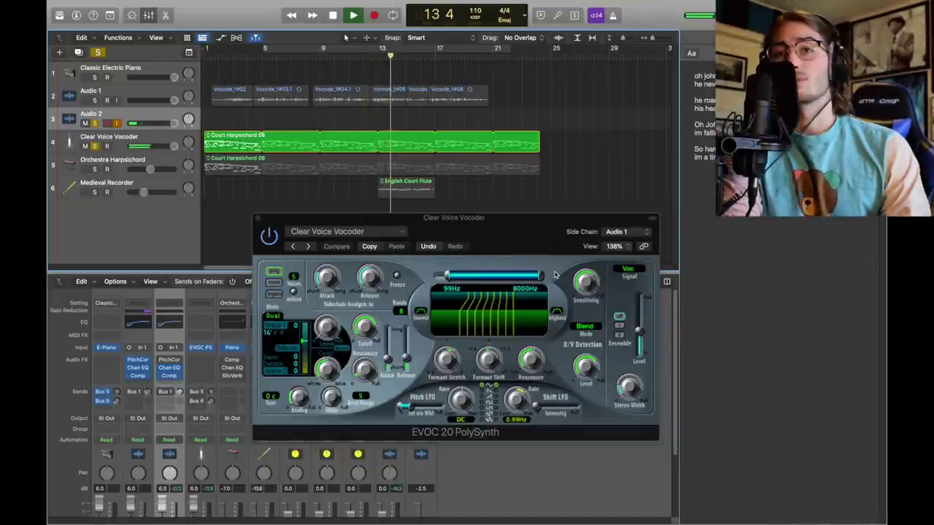
pyautogui.moveTo(639, 333); pyautogui.dragTo(639, 326)
pyautogui.press('space')
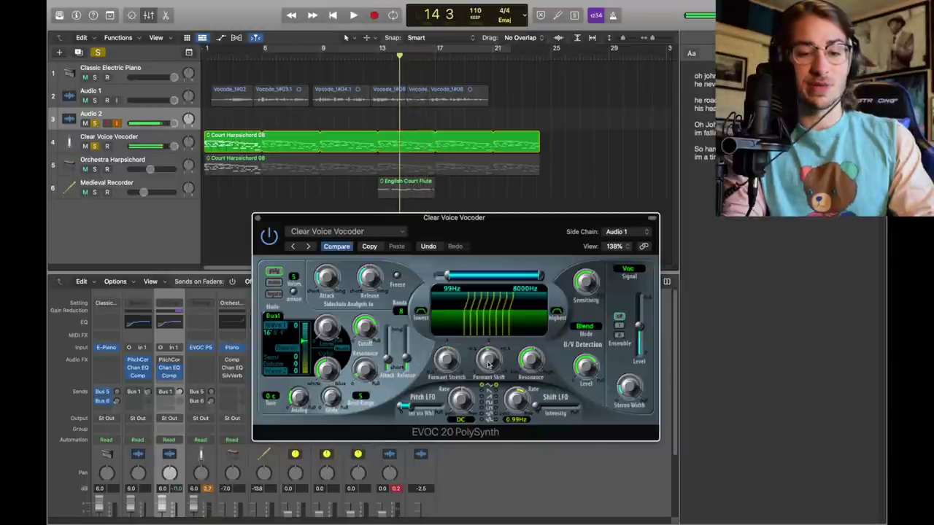
# Lower the vocoder synth's Formant Shift during playback, and stop the playback.
pyautogui.press('space')
pyautogui.moveTo(489, 363); pyautogui.dragTo(482, 432)
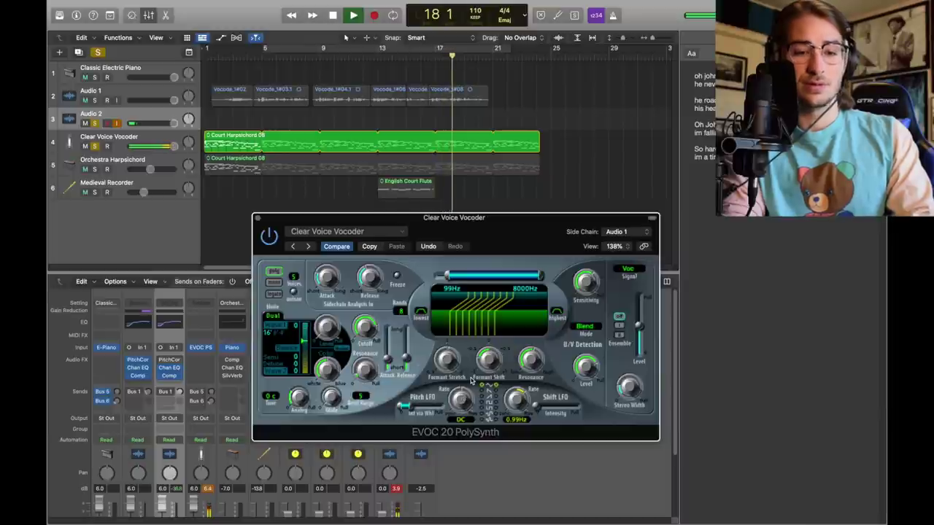
pyautogui.press('space')
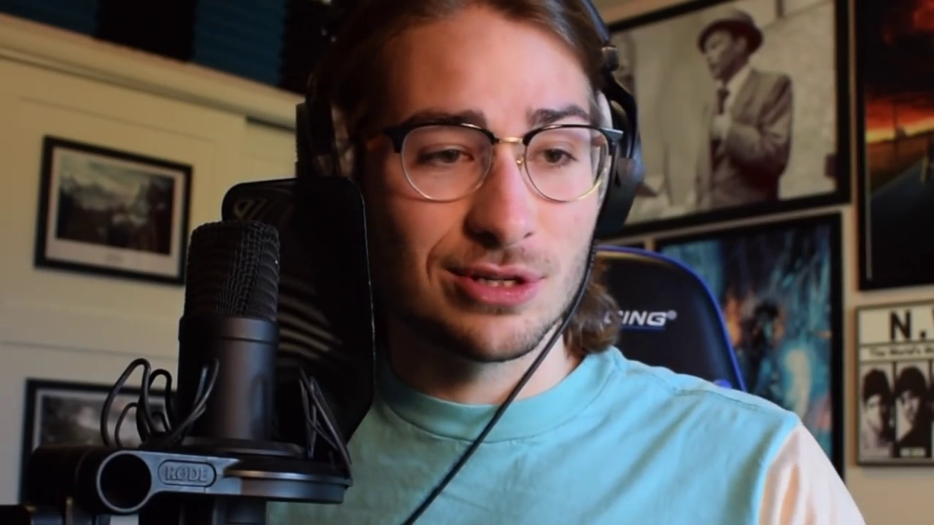
# Audition the Force Strings, Garage Friday Strings 01 and Hidden Clues String Arp 01 loops, and select the lower track's Hidden Clues String Arp 01 region.
pyautogui.click(629, 115)
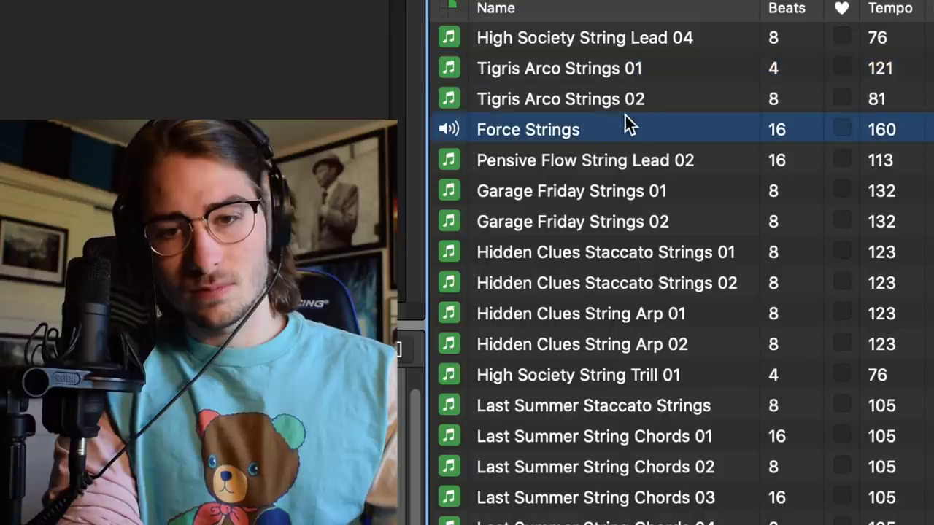
pyautogui.click(607, 160)
pyautogui.click(601, 184)
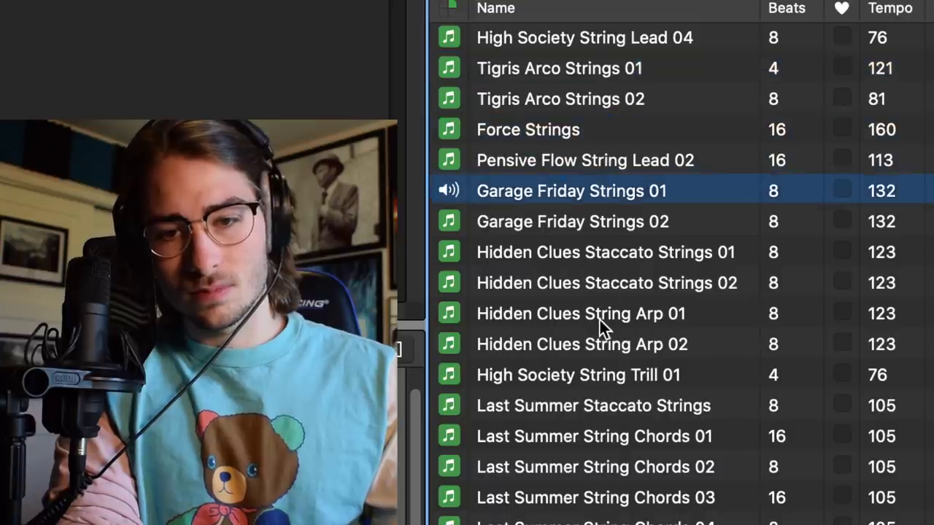
pyautogui.click(599, 317)
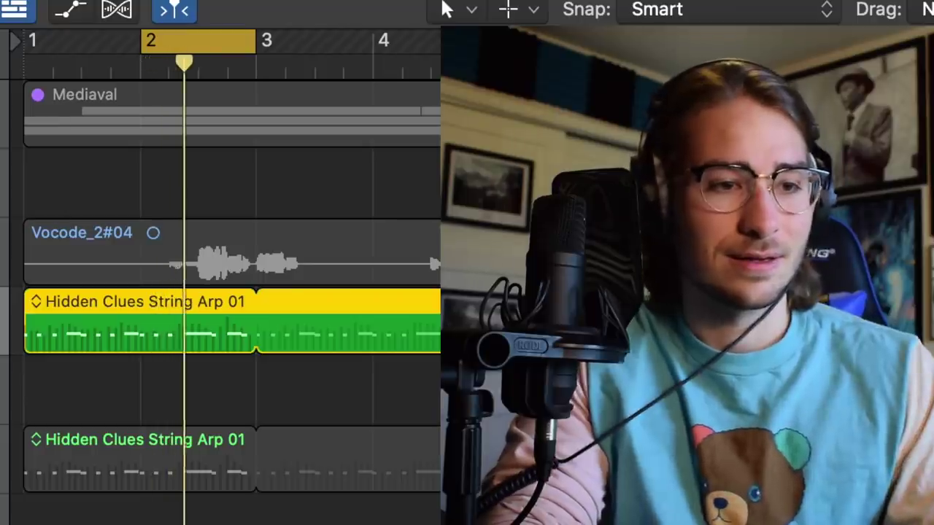
pyautogui.click(182, 481)
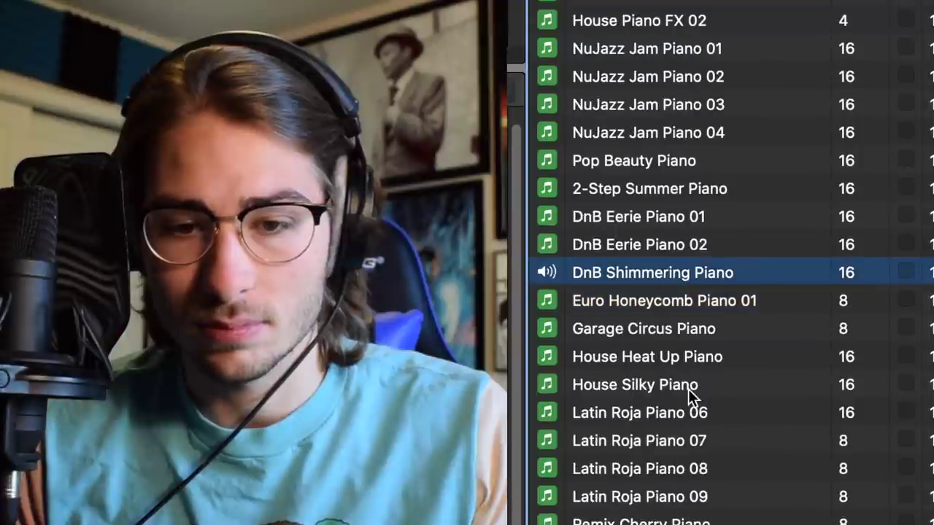
# Audition the House Silky Piano and Euro Reach High Piano loops among the piano Apple Loops.
pyautogui.click(688, 389)
pyautogui.scroll(-3, 688, 389)
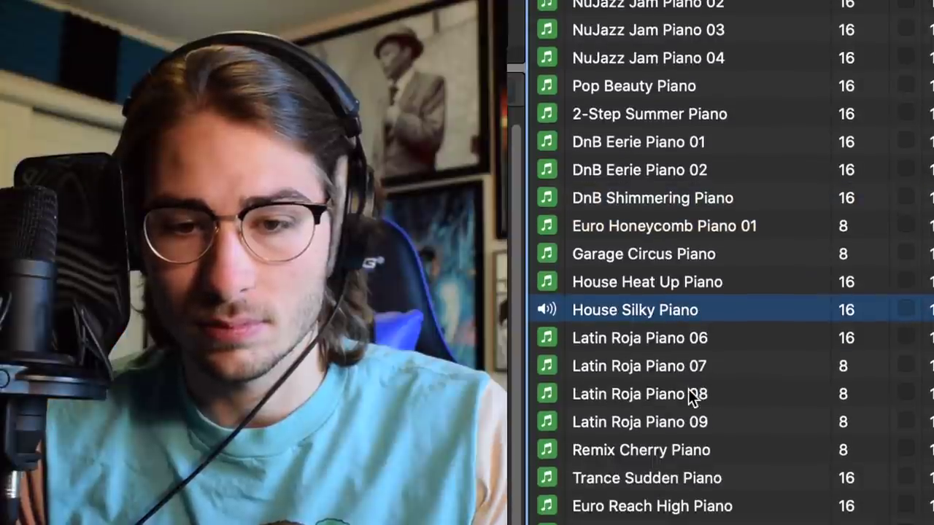
pyautogui.click(695, 514)
pyautogui.scroll(-5, 695, 513)
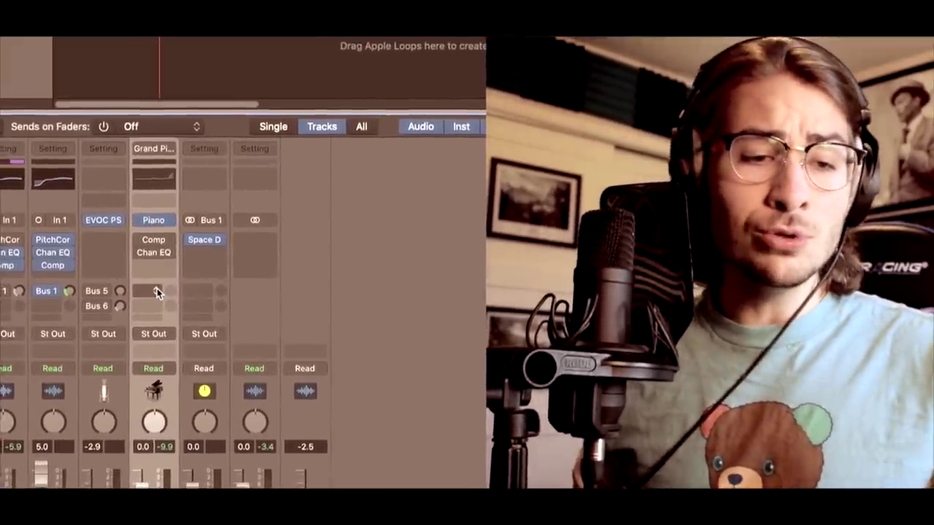
# Check which buses are available for a send on the Grand Piano channel.
pyautogui.click(154, 288)
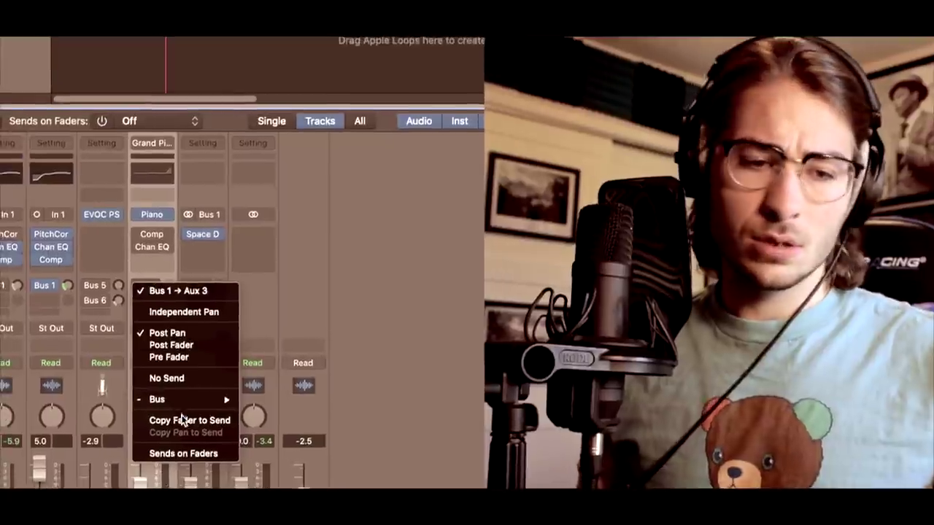
pyautogui.moveTo(185, 396)
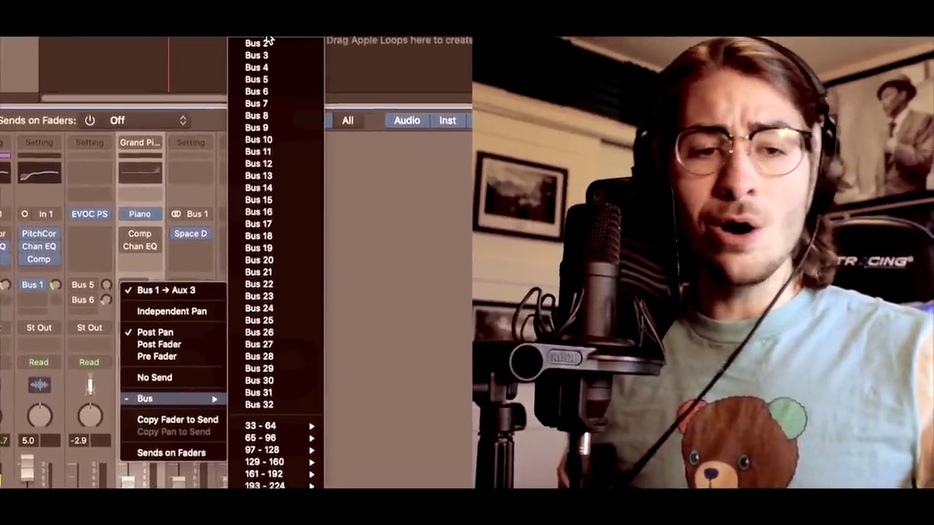
pyautogui.click(199, 199)
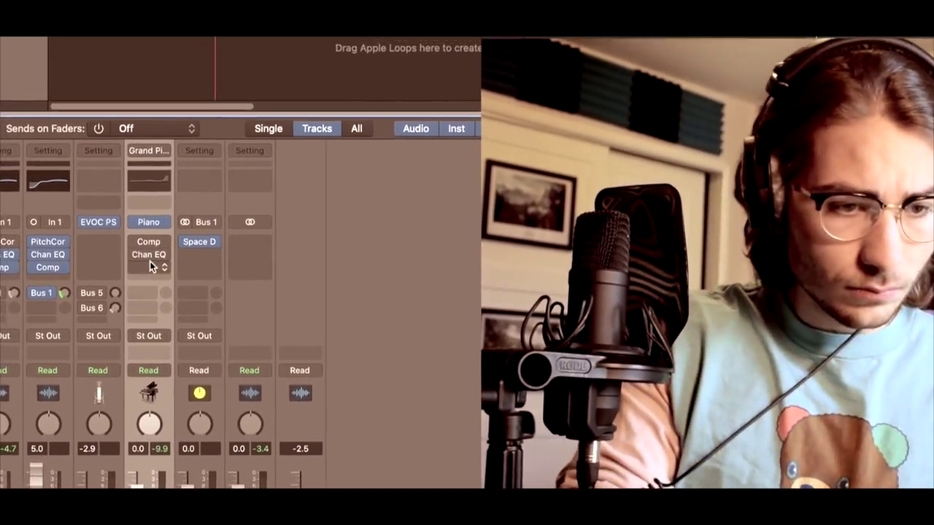
# Insert a stereo SilverVerb after the Channel EQ on the Grand Piano track, and raise the track's volume.
pyautogui.click(146, 267)
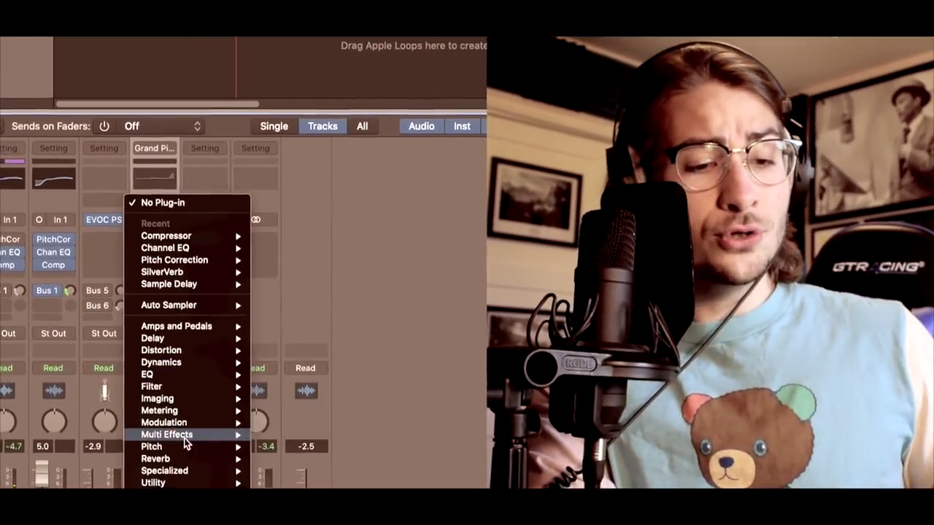
pyautogui.moveTo(180, 454)
pyautogui.moveTo(353, 486)
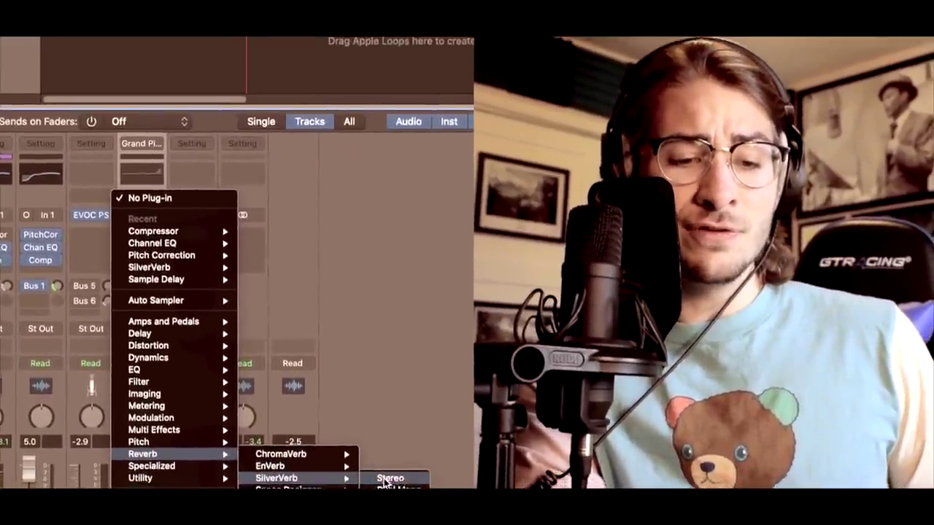
pyautogui.click(387, 477)
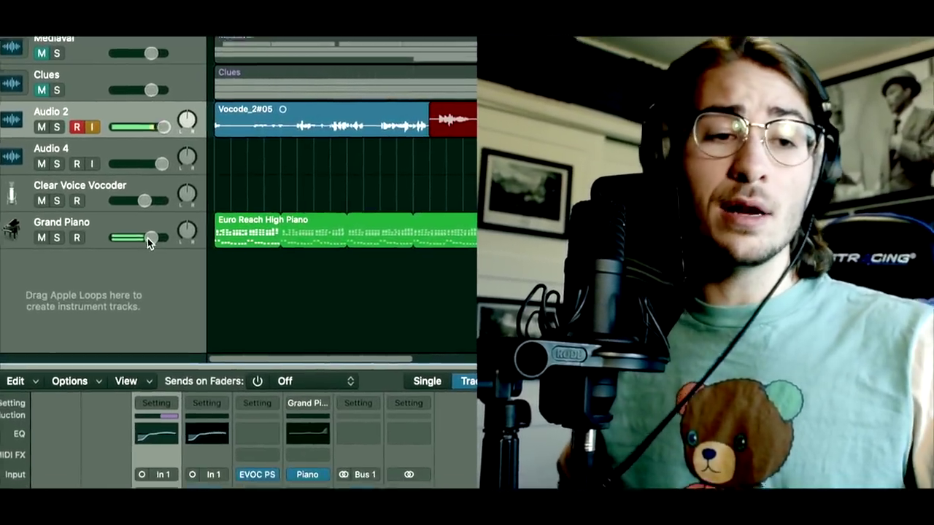
pyautogui.moveTo(151, 236)
pyautogui.mouseDown()
pyautogui.moveTo(200, 253)
pyautogui.moveTo(158, 246)
pyautogui.mouseUp()
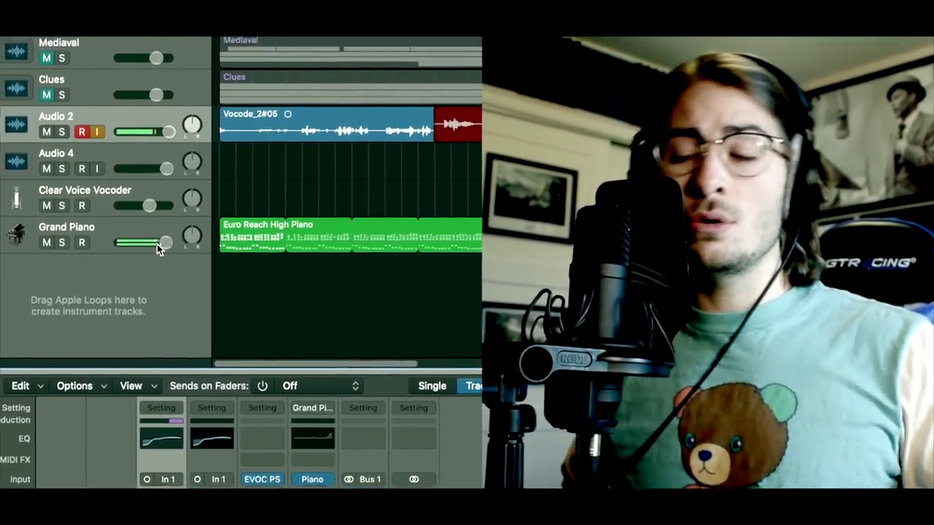